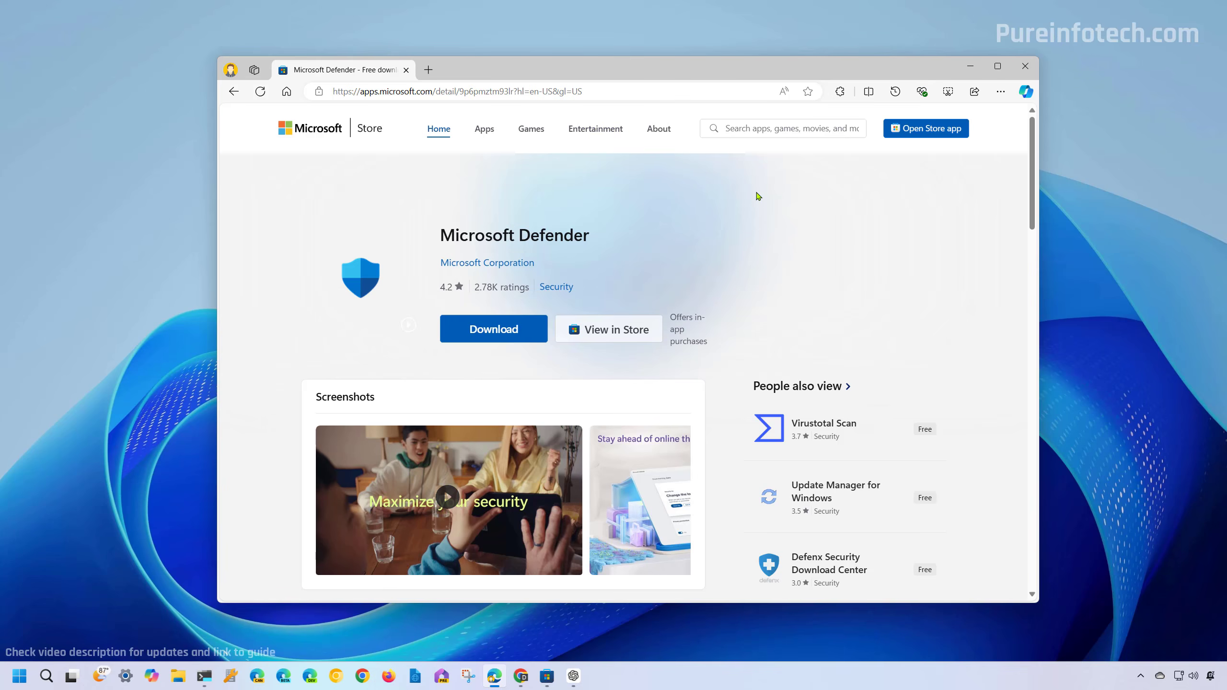
Install Microsoft Defender from its Microsoft Store app listing, and clear the Store and browser windows from the desktop
{"action": "left_click", "coordinate": [628, 332]}
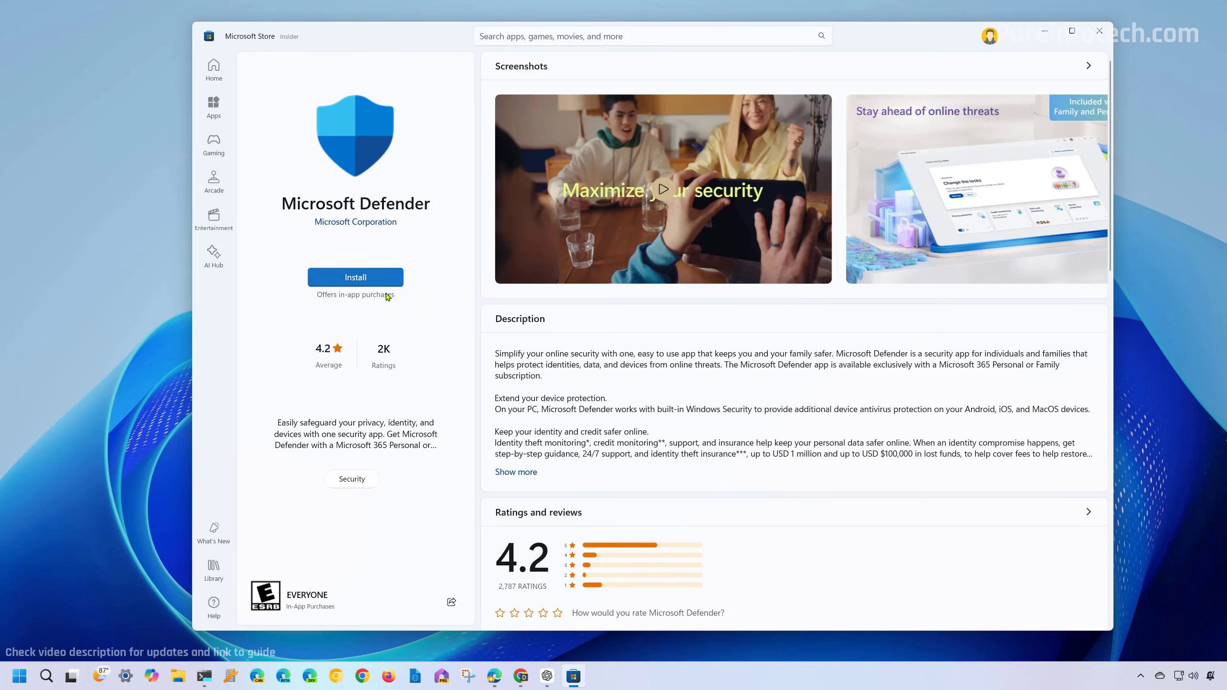
{"action": "left_click", "coordinate": [376, 280]}
{"action": "left_click", "coordinate": [1101, 34]}
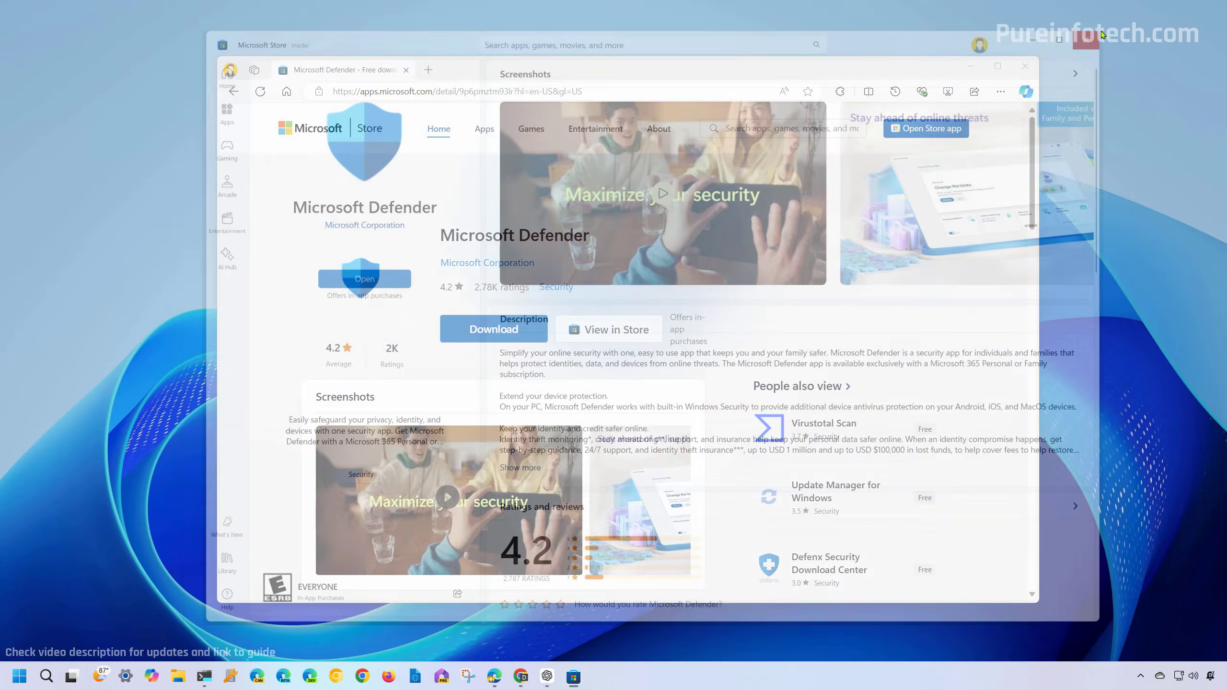
{"action": "left_click", "coordinate": [980, 60]}
Search Windows for "defender" and launch the Microsoft Defender app
{"action": "key", "text": "super"}
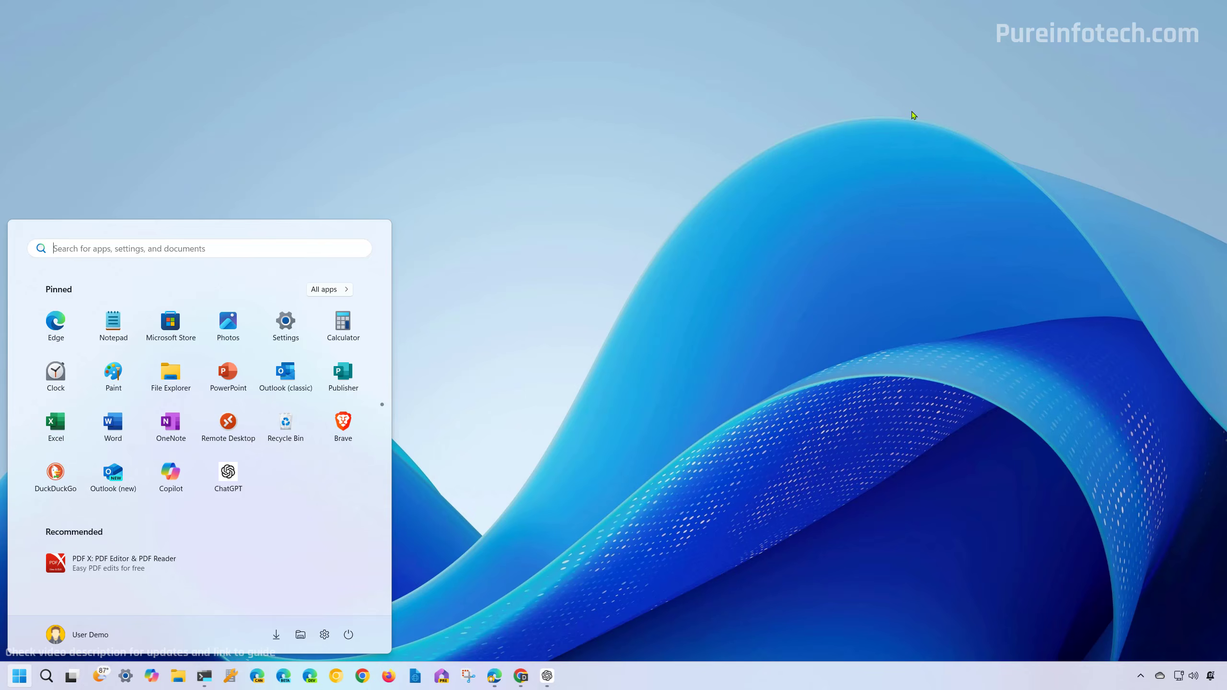
{"action": "type", "text": "defender"}
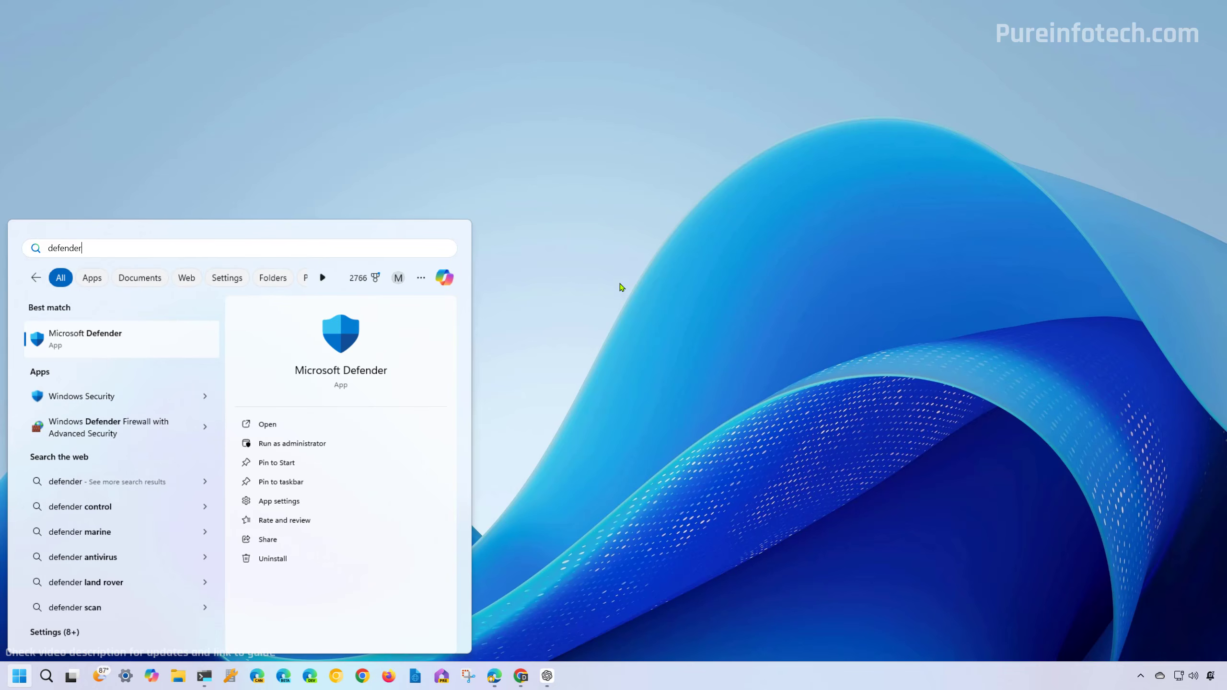
{"action": "left_click", "coordinate": [142, 340]}
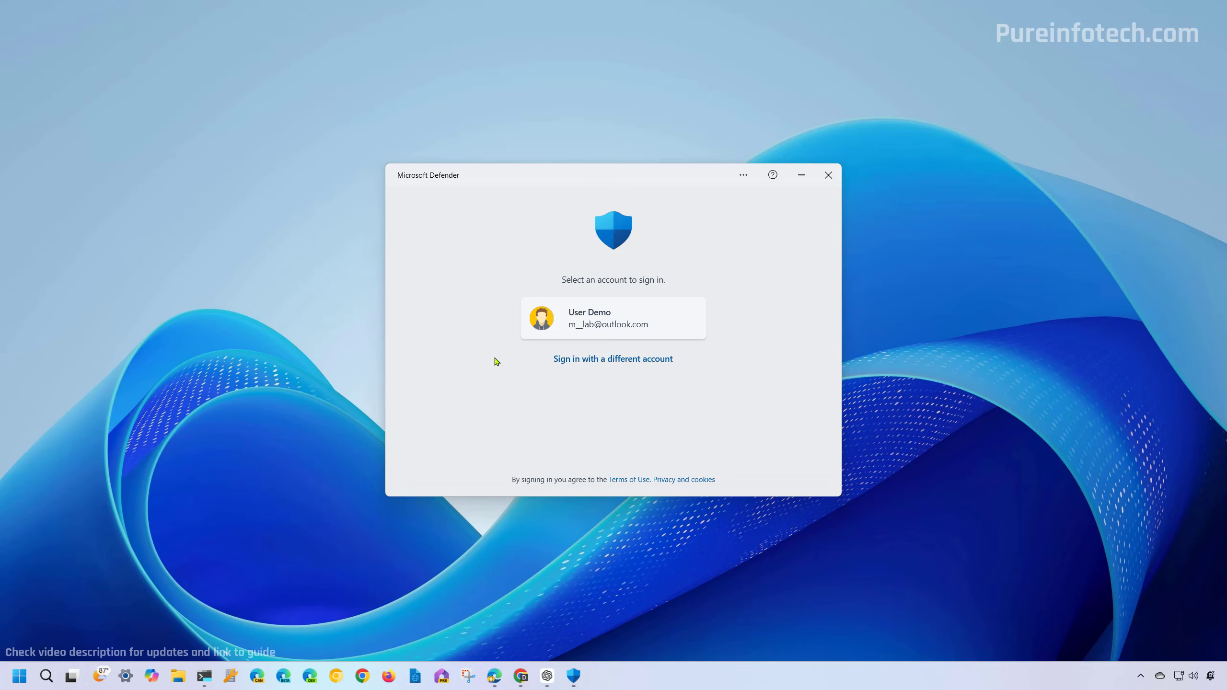
Sign in to Microsoft Defender with the listed account and skip the identity theft monitoring setup to reach the dashboard
{"action": "left_click", "coordinate": [628, 325]}
{"action": "left_click", "coordinate": [616, 476]}
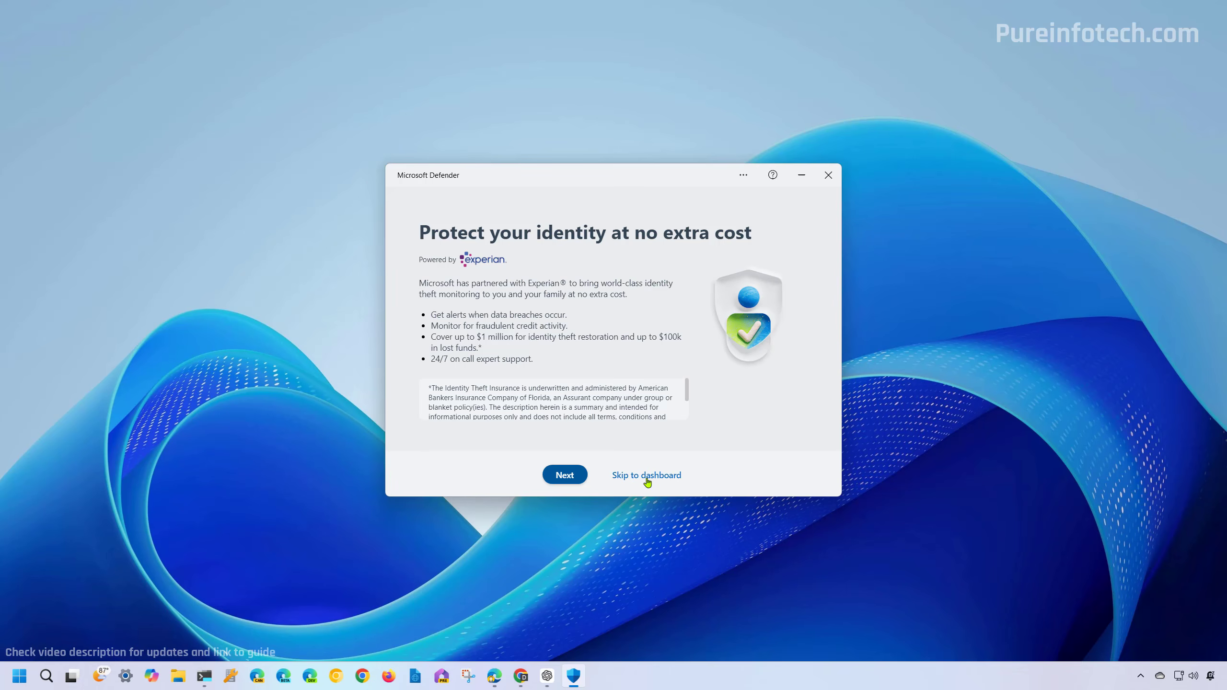
{"action": "left_click", "coordinate": [647, 479]}
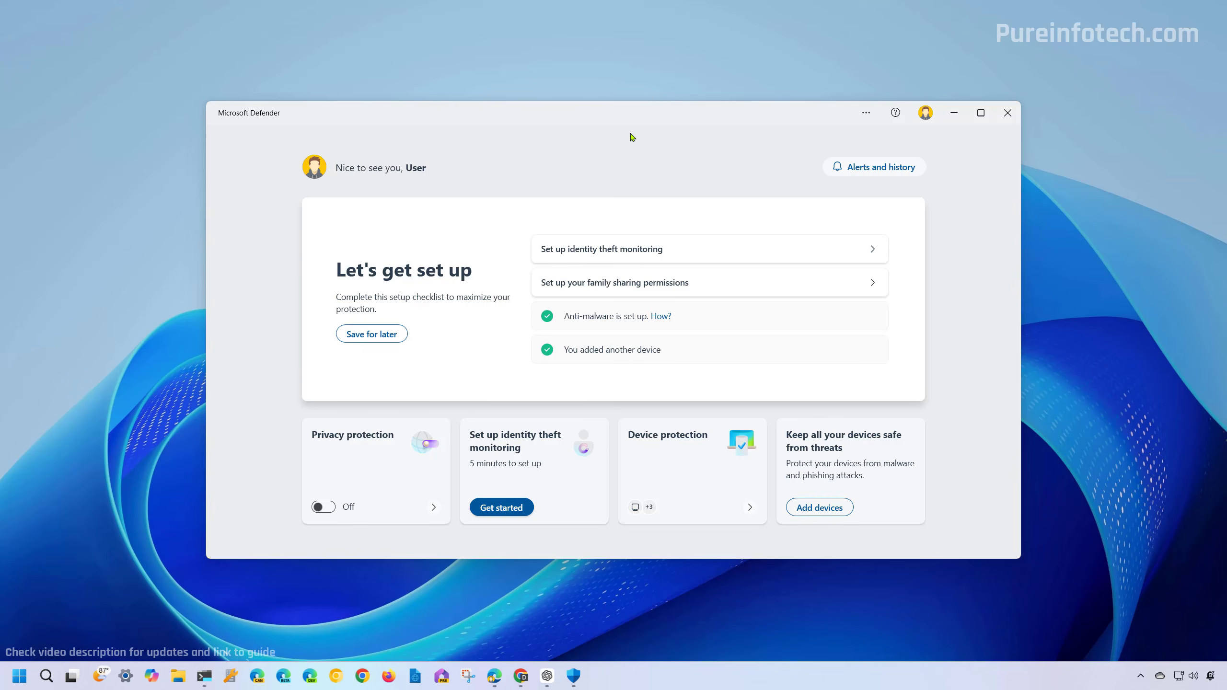
Open the Privacy protection settings and turn on the VPN
{"action": "left_click", "coordinate": [387, 479]}
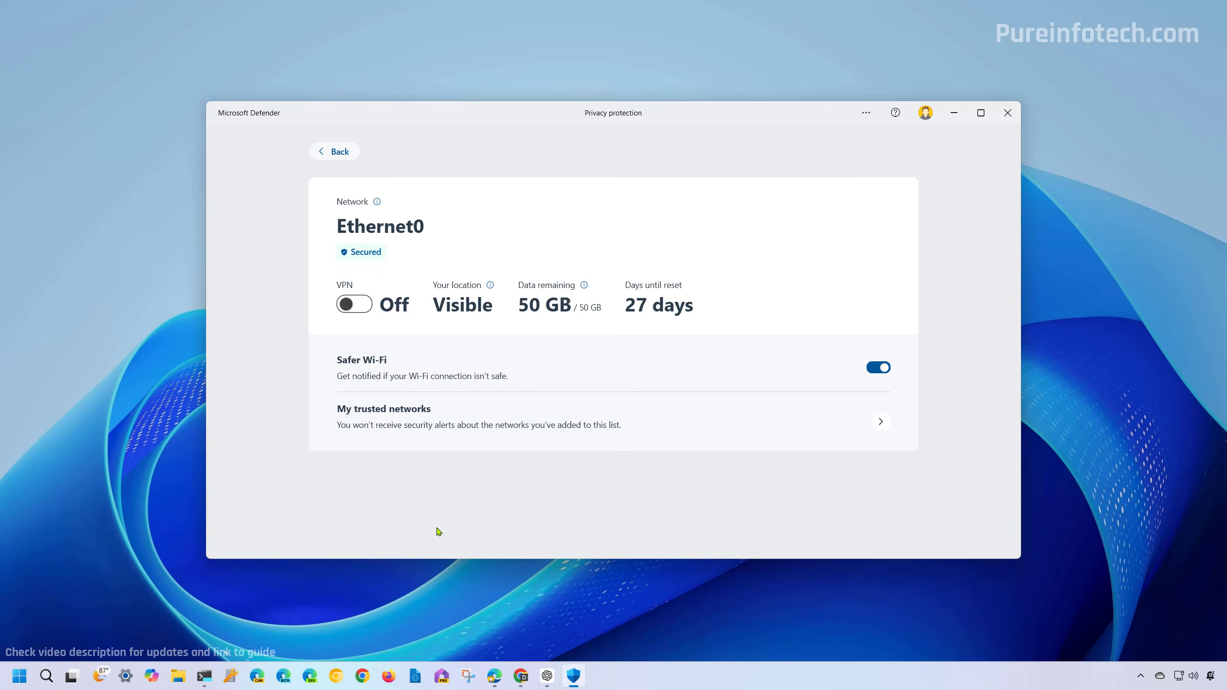
{"action": "left_click", "coordinate": [363, 308]}
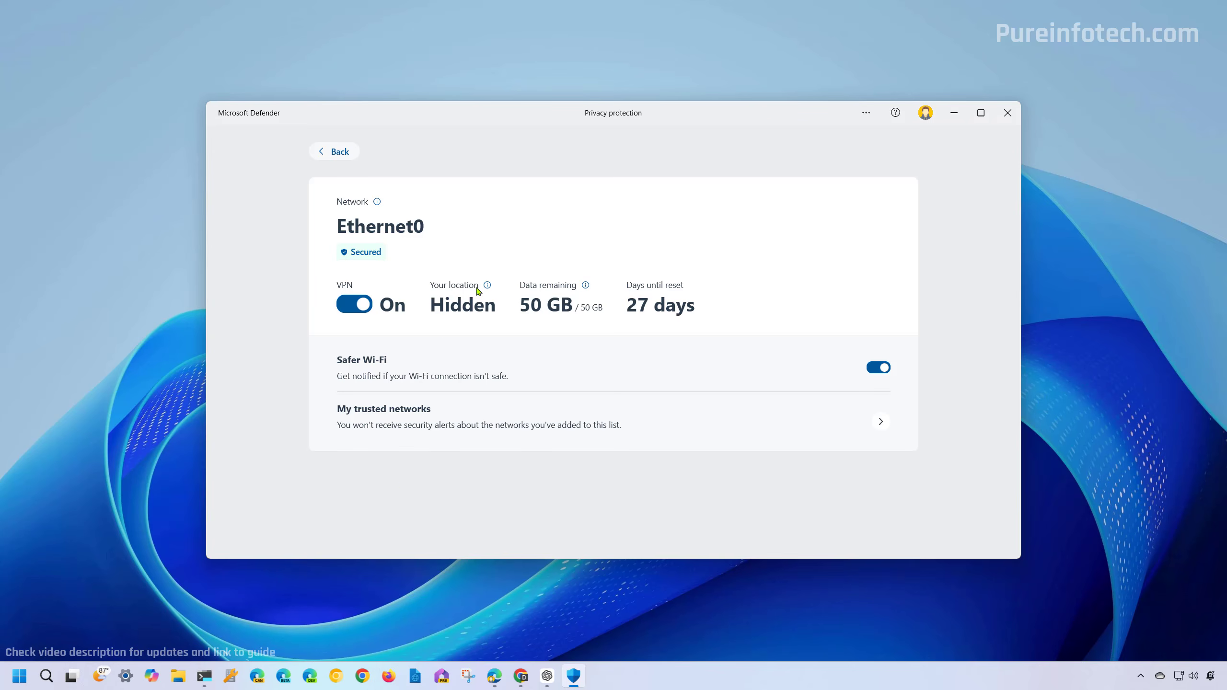
{"action": "mouse_move", "coordinate": [489, 289]}
Disconnect Microsoft Defender VPN through the Windows quick settings
{"action": "left_click", "coordinate": [1179, 676]}
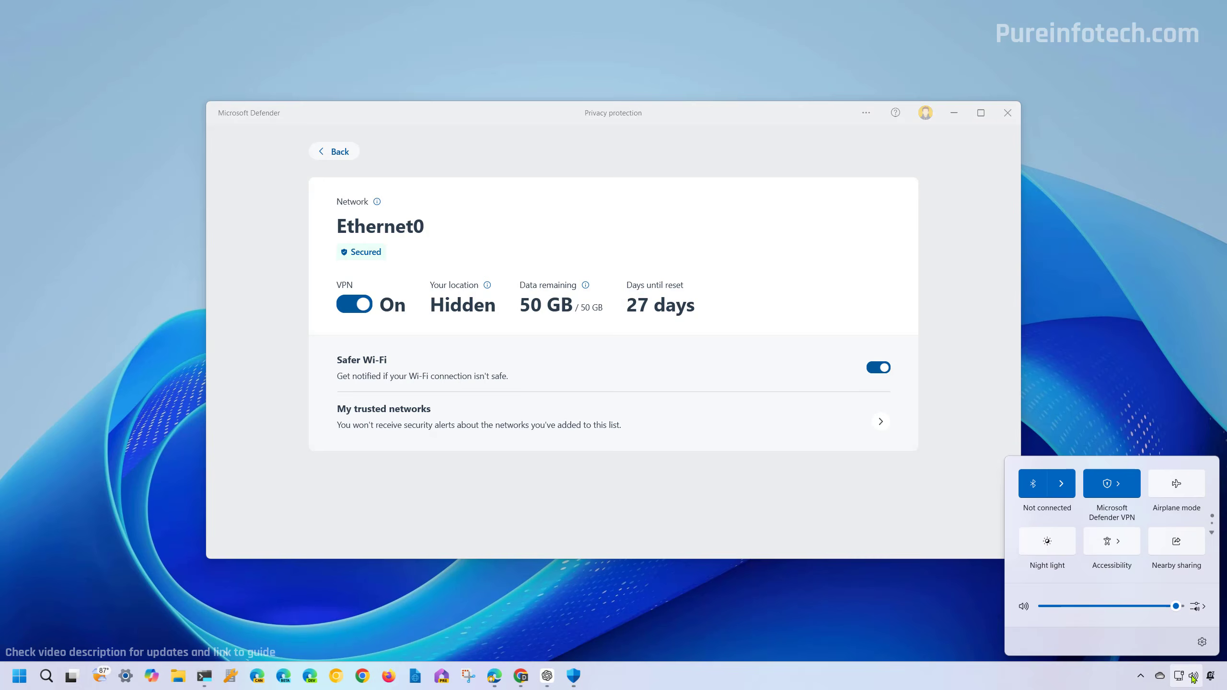
{"action": "left_click", "coordinate": [1123, 485]}
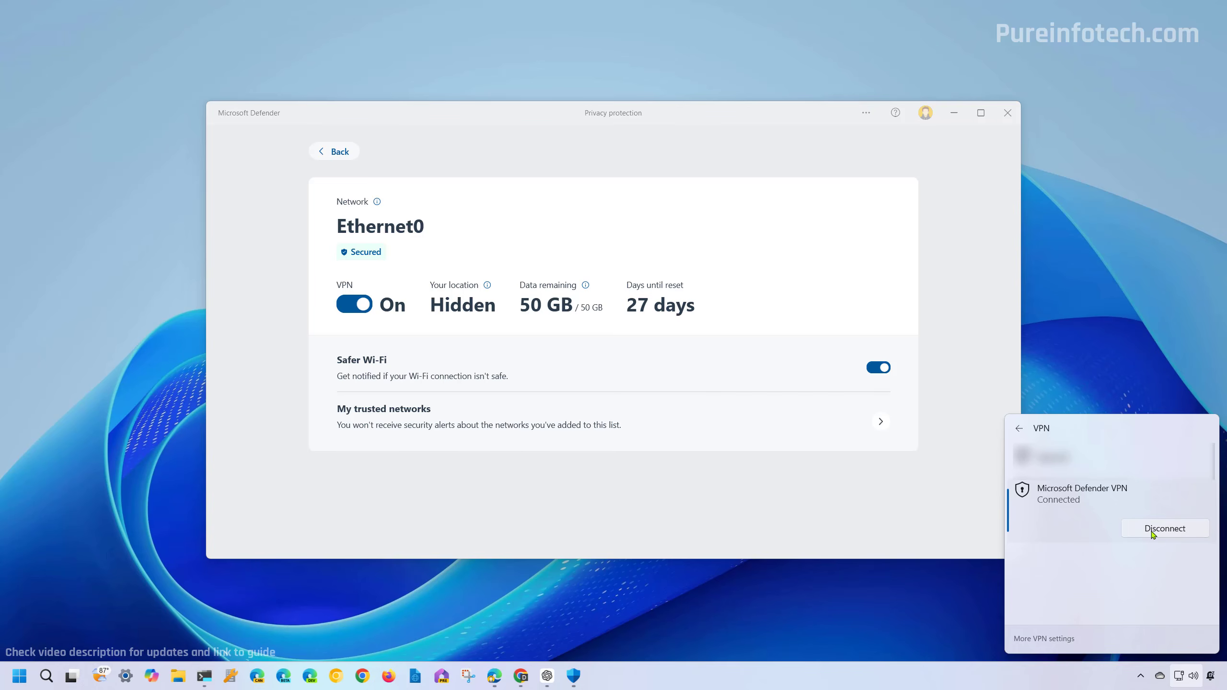
{"action": "left_click", "coordinate": [1153, 532]}
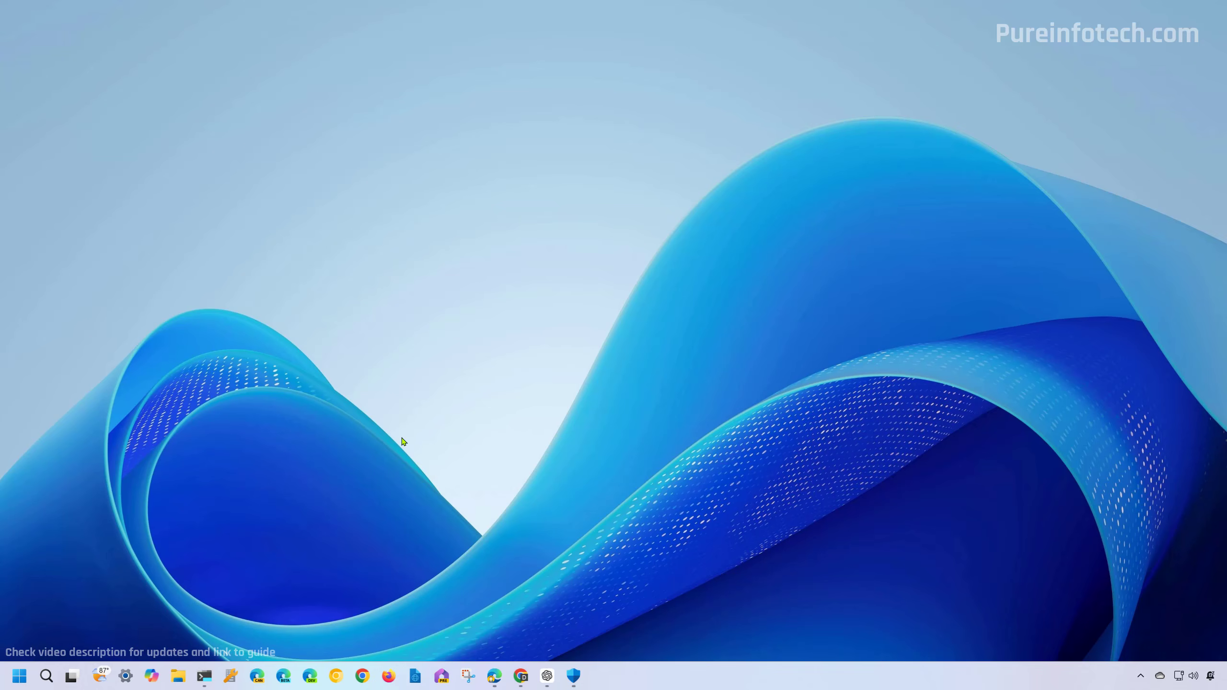
Bring Microsoft Defender back up, turn its VPN on again, and minimize the app
{"action": "left_click", "coordinate": [573, 673]}
{"action": "left_click", "coordinate": [364, 308]}
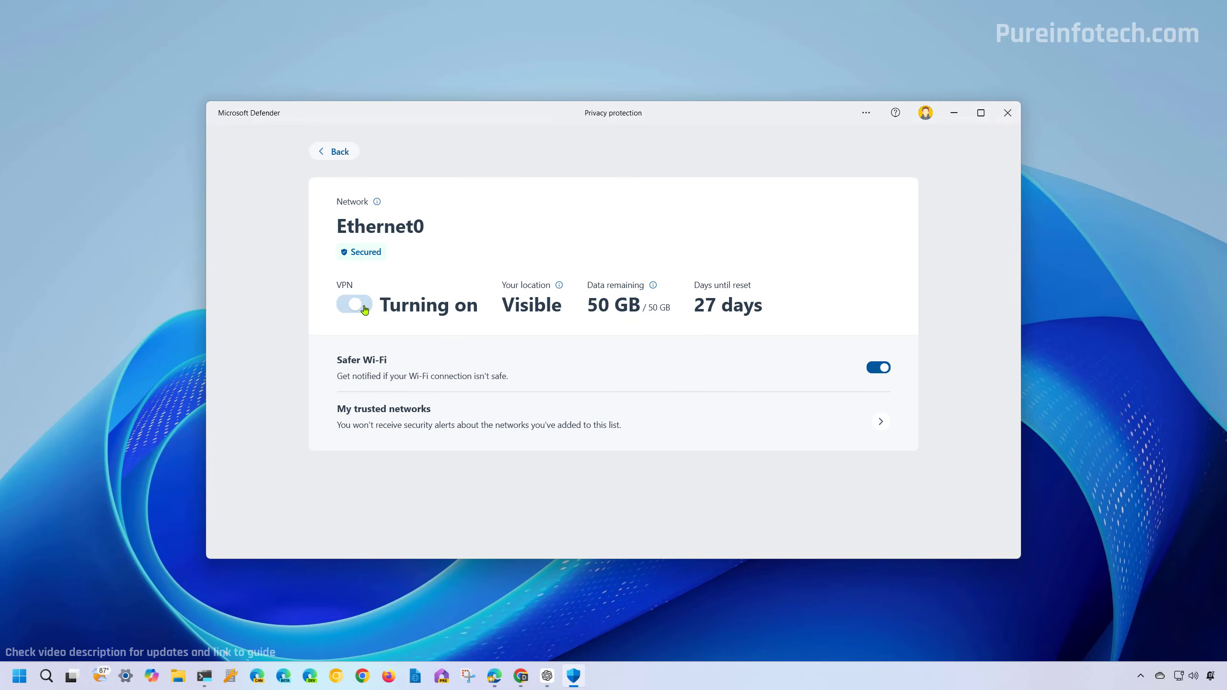
{"action": "left_click", "coordinate": [955, 113]}
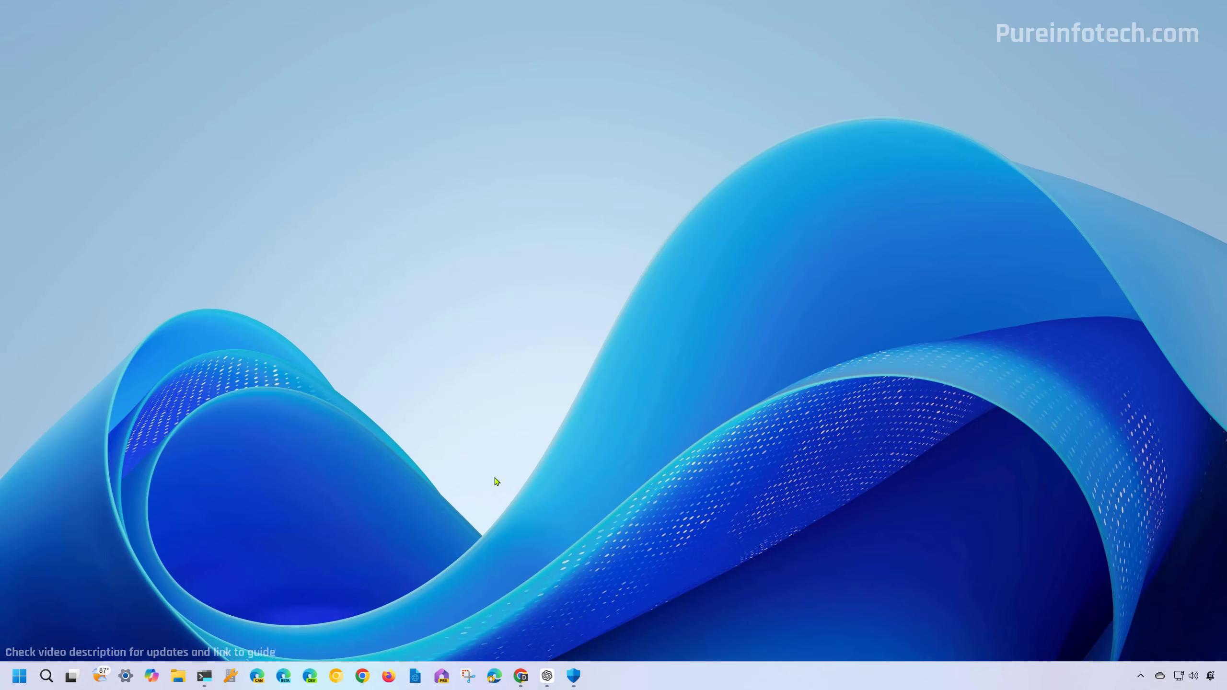
Switch to Microsoft Edge, search the web for "speed test", and run the internet speed test with the VPN on
{"action": "left_click", "coordinate": [493, 676]}
{"action": "left_click", "coordinate": [429, 92]}
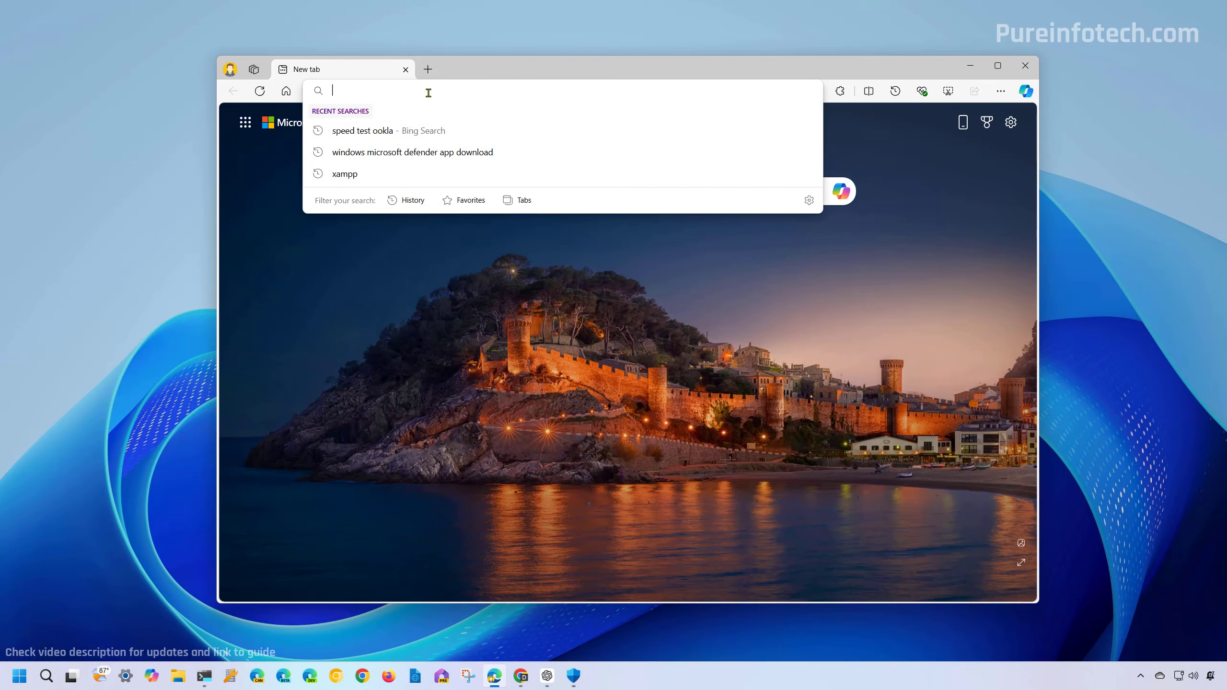
{"action": "left_click", "coordinate": [428, 92]}
{"action": "type", "text": "speed"}
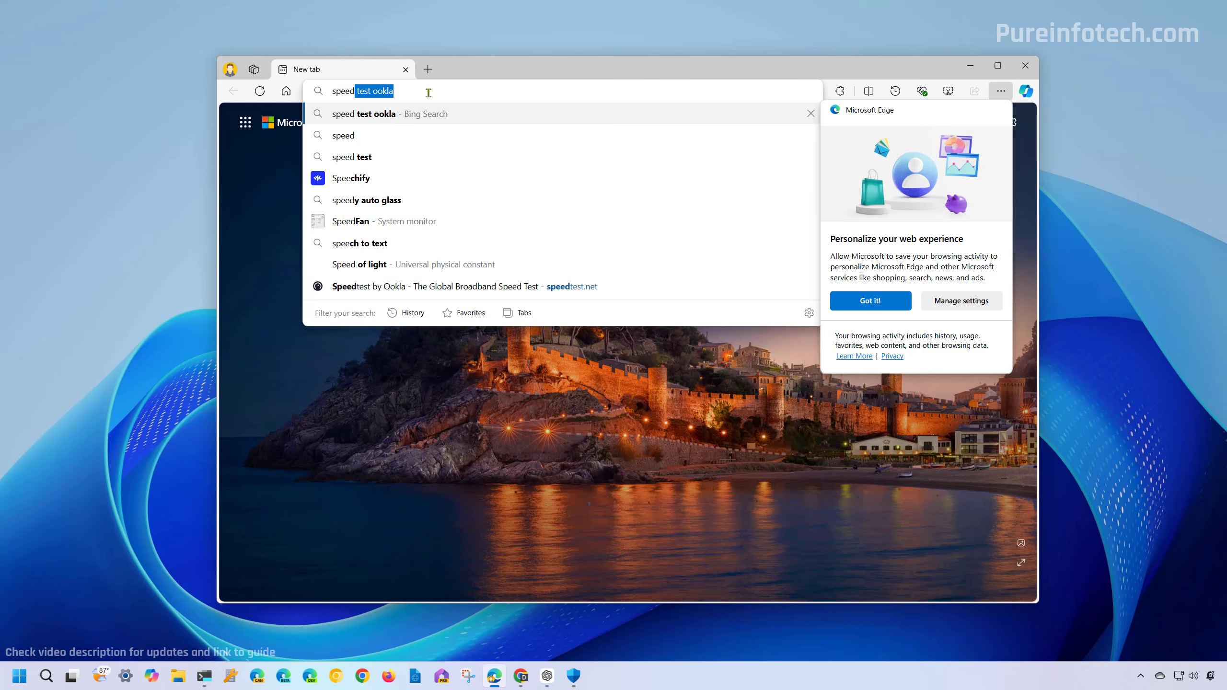
{"action": "type", "text": " test"}
{"action": "key", "text": "Return"}
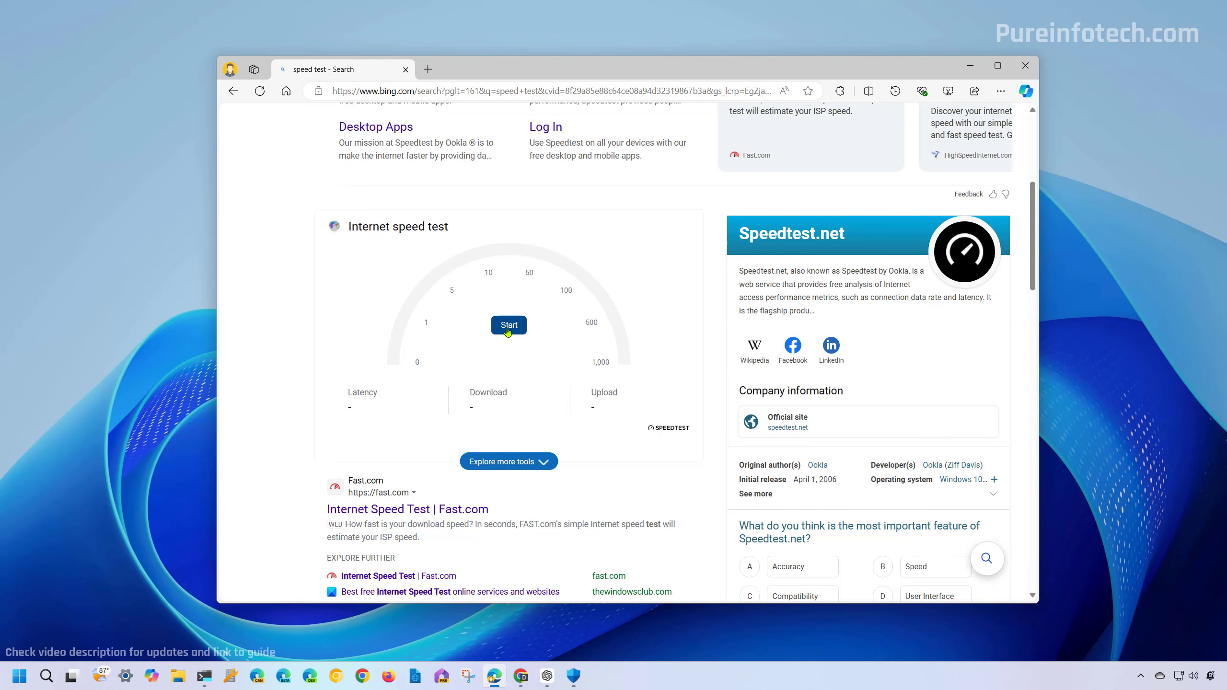
{"action": "left_click", "coordinate": [507, 331]}
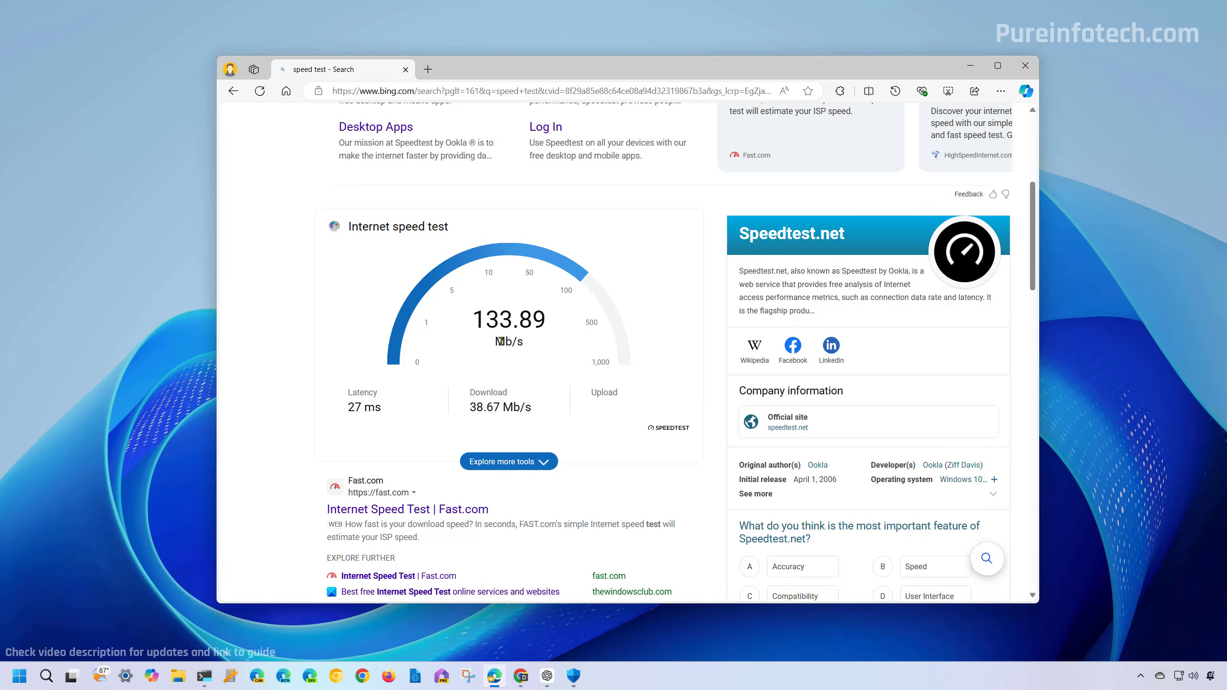
Disconnect the active Microsoft Defender VPN from the Windows quick settings after the speed test
{"action": "left_click", "coordinate": [1178, 676]}
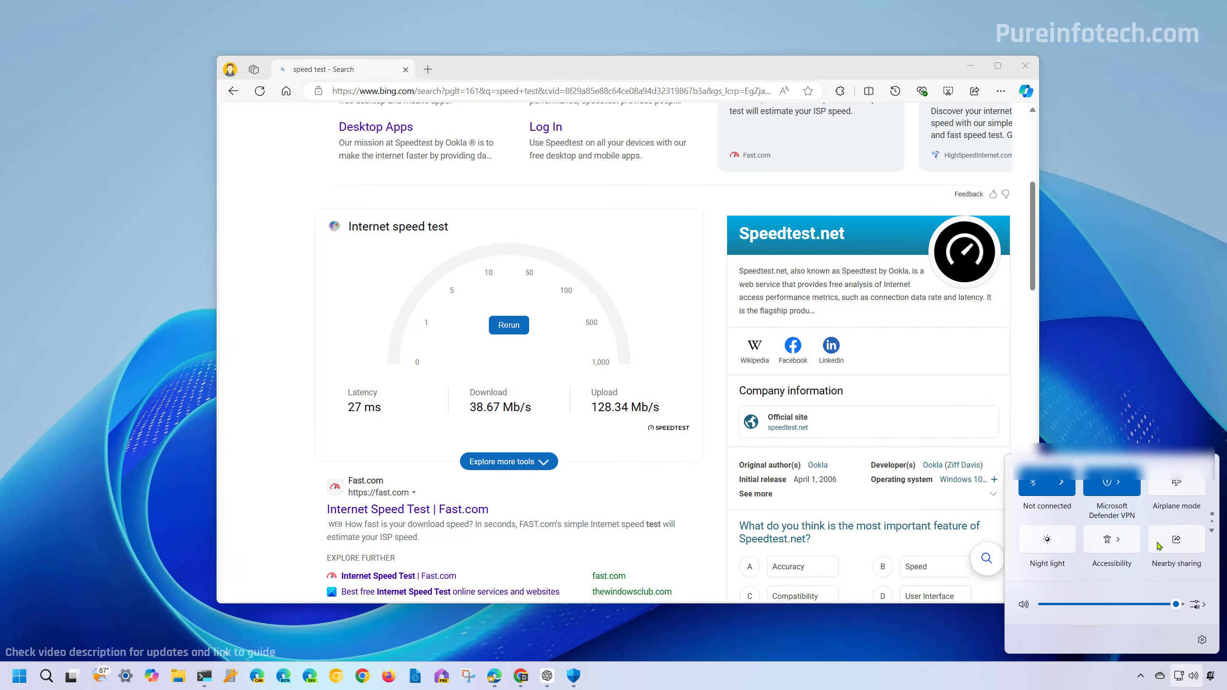
{"action": "left_click", "coordinate": [1133, 474]}
{"action": "left_click", "coordinate": [1108, 533]}
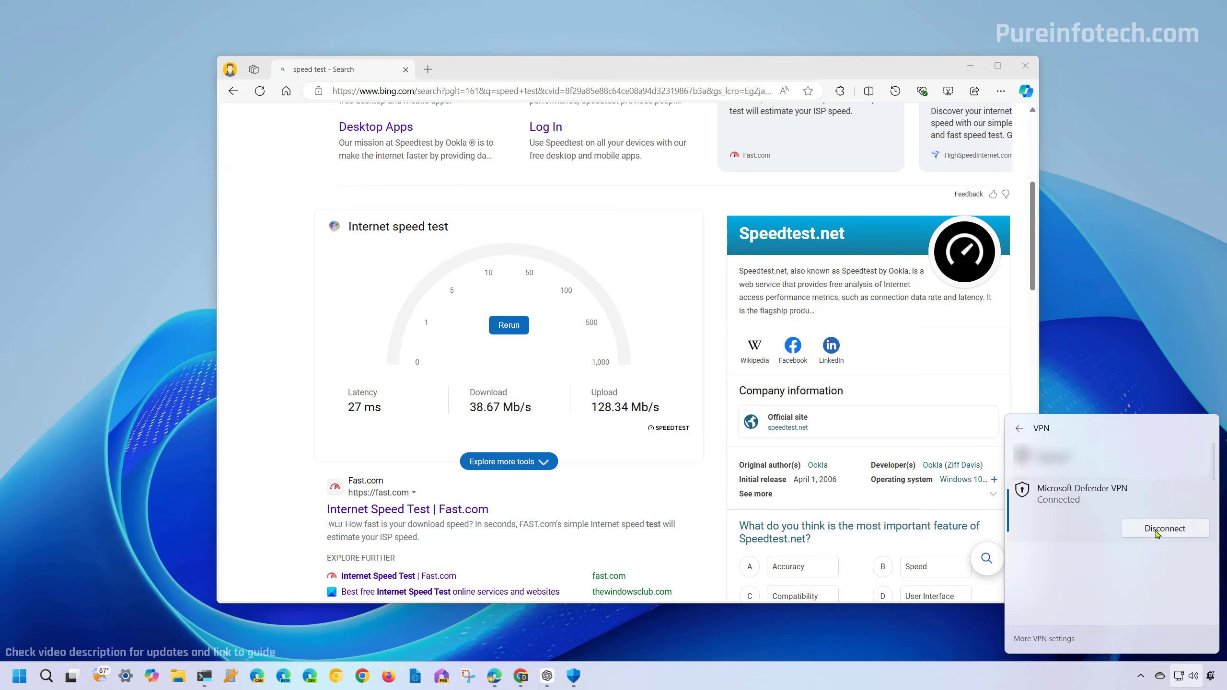
{"action": "left_click", "coordinate": [1158, 531]}
Run the "speed test" search's internet speed test in a new tab without the VPN, and compare it with the first test
{"action": "left_click", "coordinate": [428, 69]}
{"action": "type", "text": "speed test"}
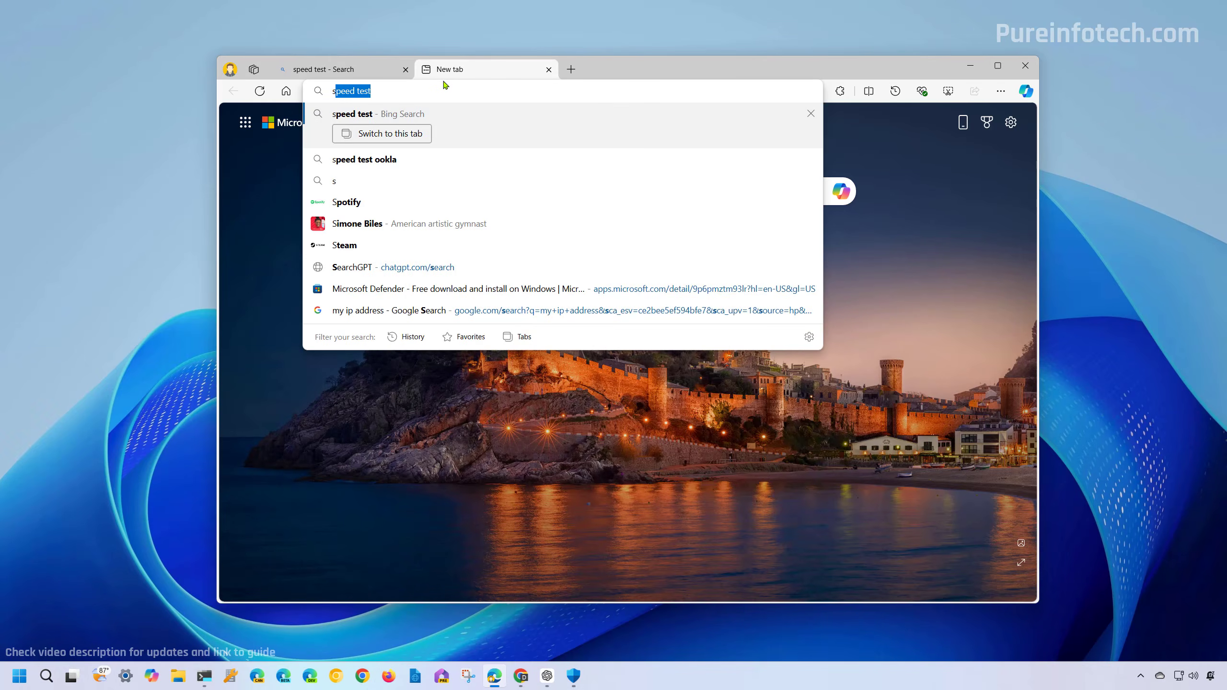
{"action": "key", "text": "Return"}
{"action": "scroll", "coordinate": [498, 353], "scroll_direction": "down", "scroll_amount": 5}
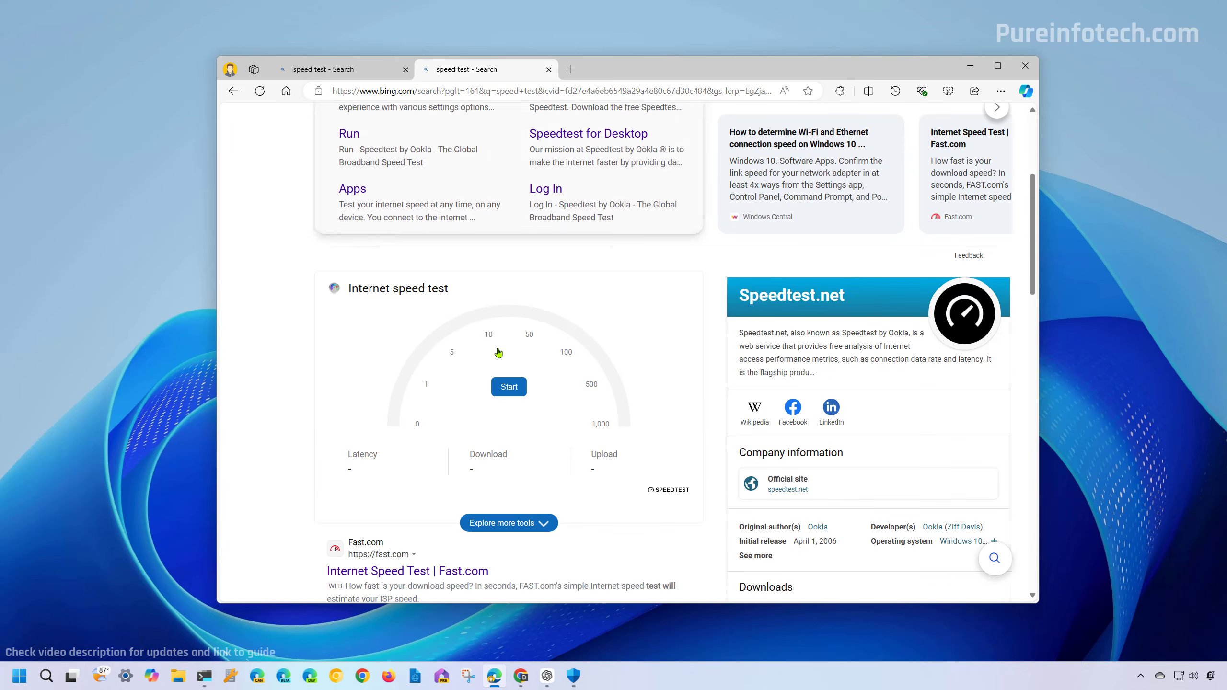
{"action": "left_click", "coordinate": [506, 389]}
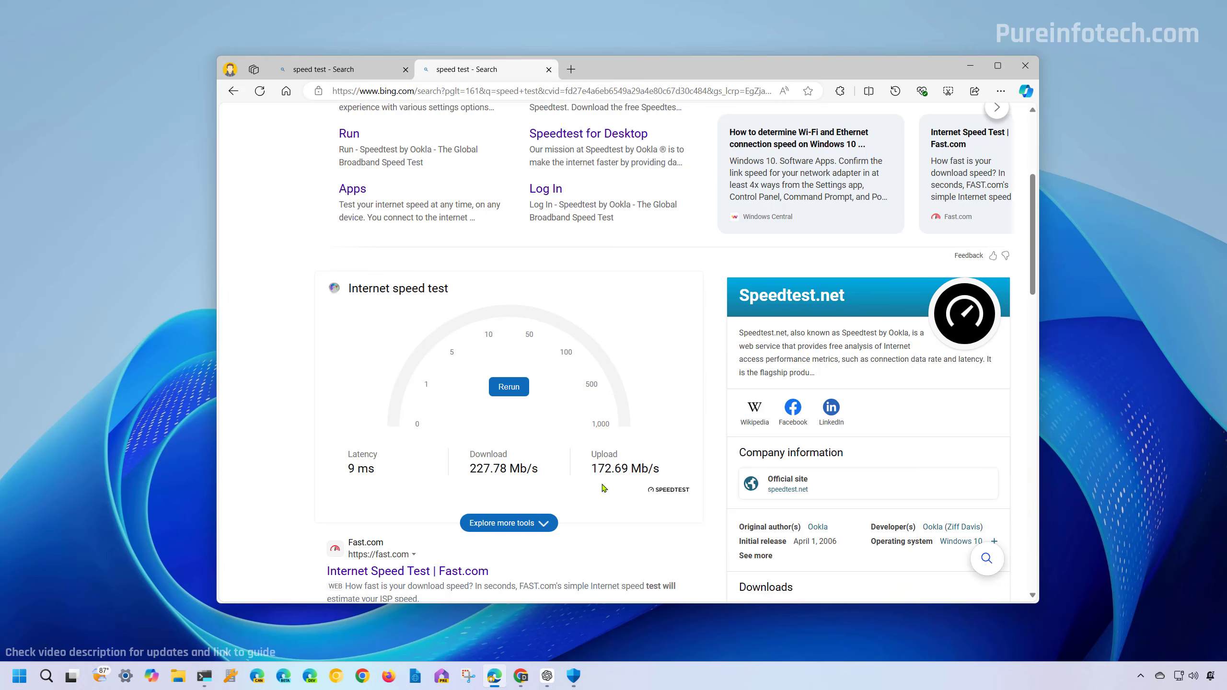
{"action": "left_click", "coordinate": [316, 72]}
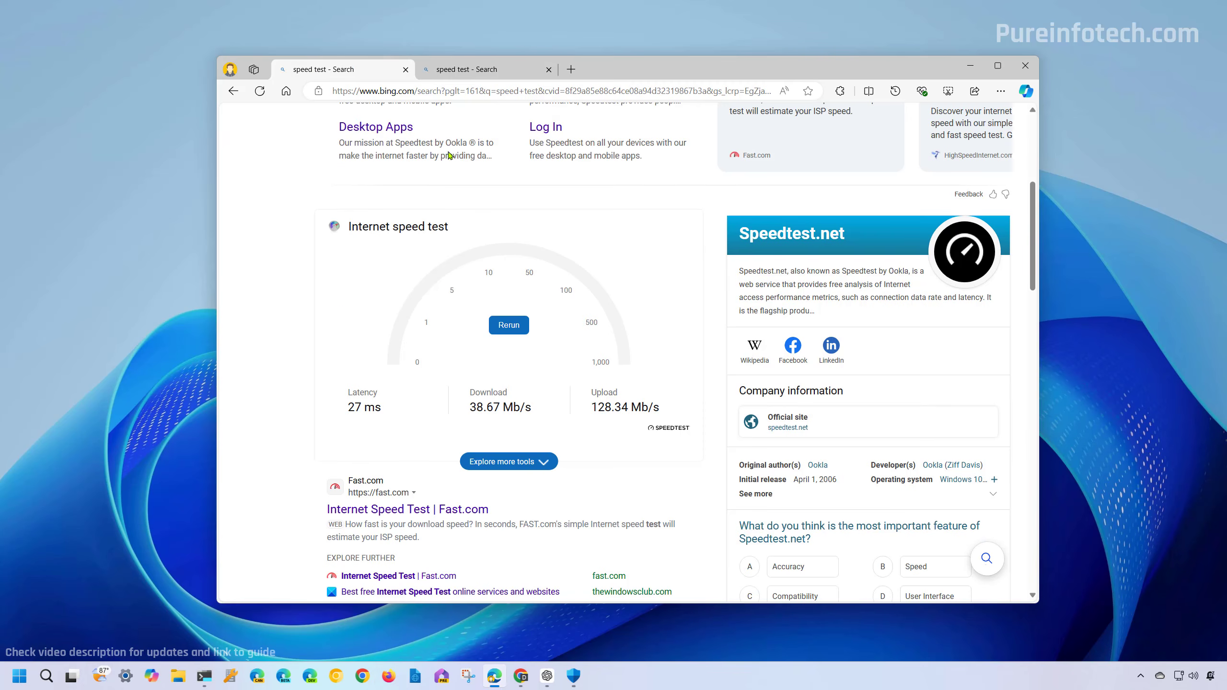
Search Google for "my ip address" in a new tab to check the public IP address without the VPN
{"action": "key", "text": "ctrl+t"}
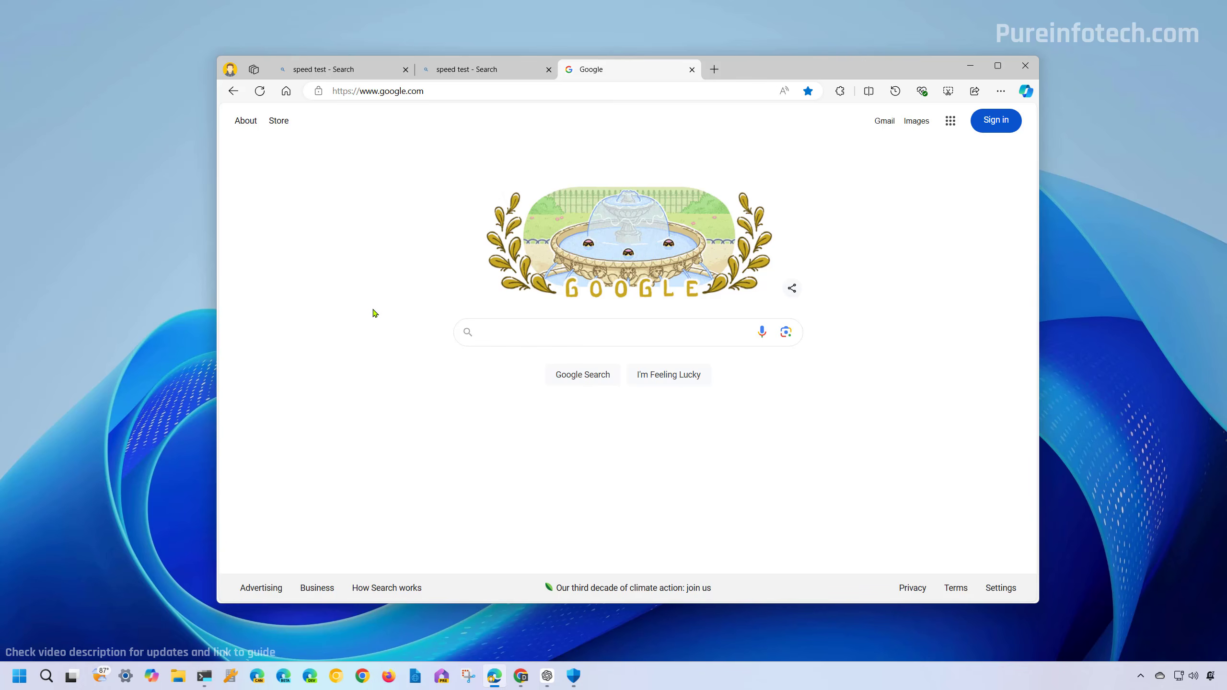
{"action": "left_click", "coordinate": [511, 328]}
{"action": "type", "text": "my ip"}
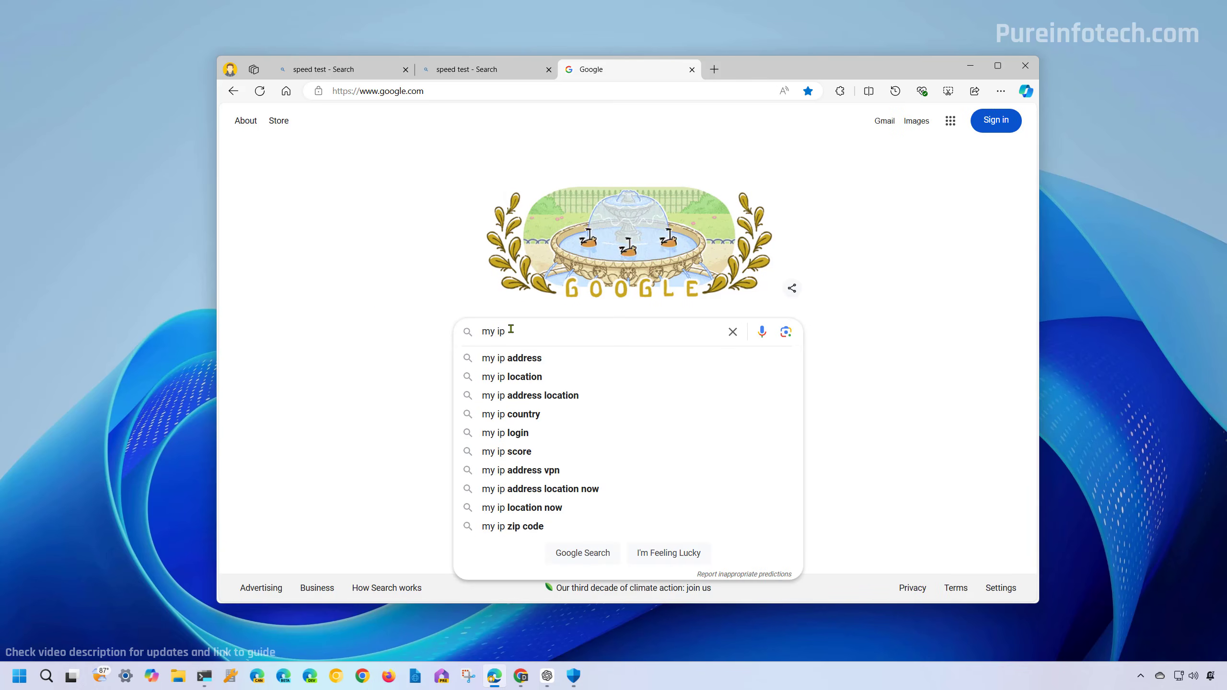
{"action": "left_click", "coordinate": [550, 366]}
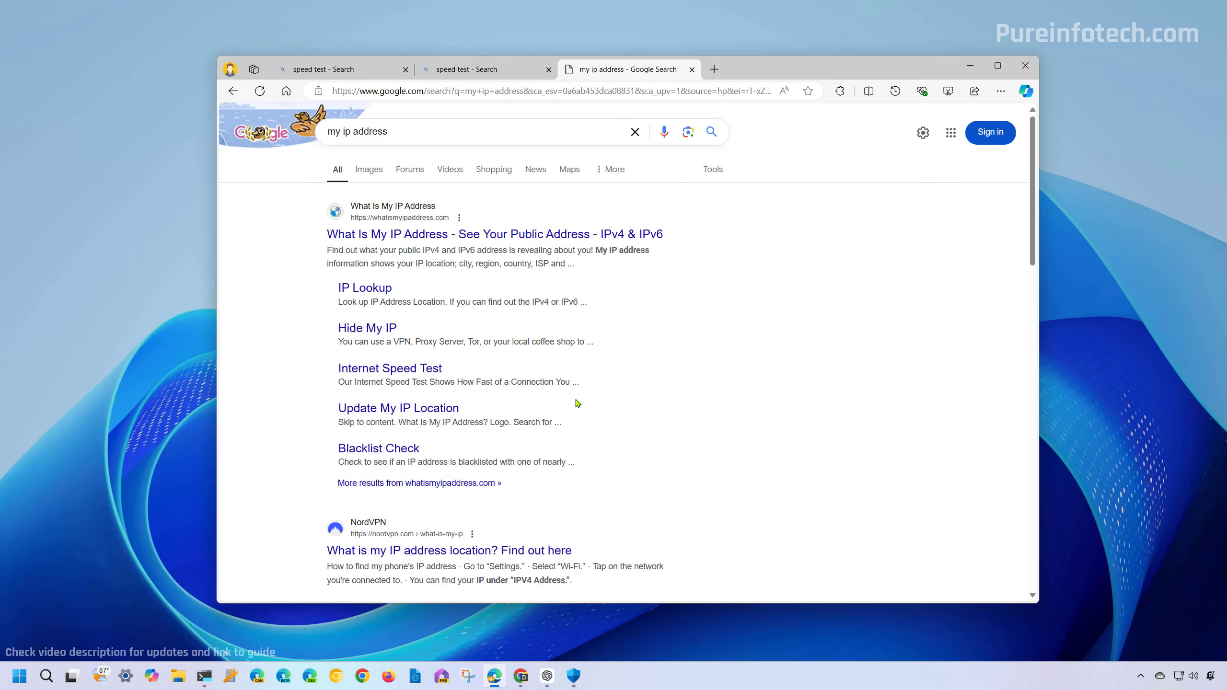
{"action": "scroll", "coordinate": [576, 403], "scroll_direction": "down", "scroll_amount": 6}
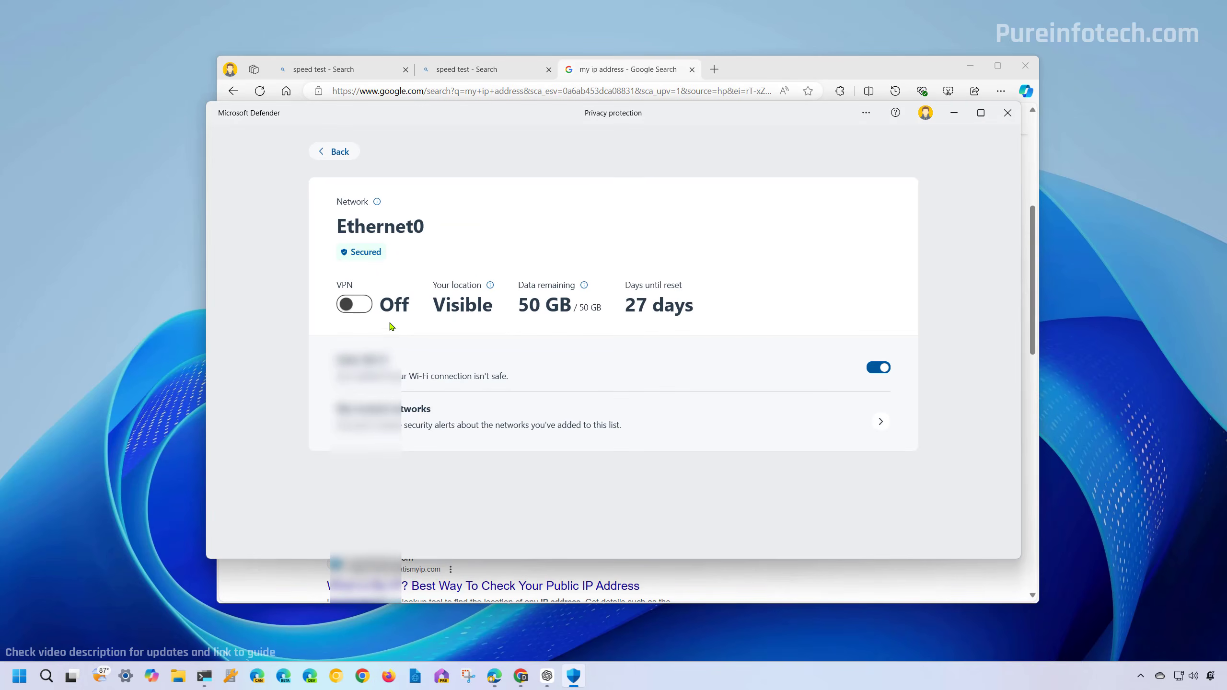
Turn on the VPN in Microsoft Defender and search Google for "my ip address" in a new Edge tab to check the public IP
{"action": "left_click", "coordinate": [375, 304]}
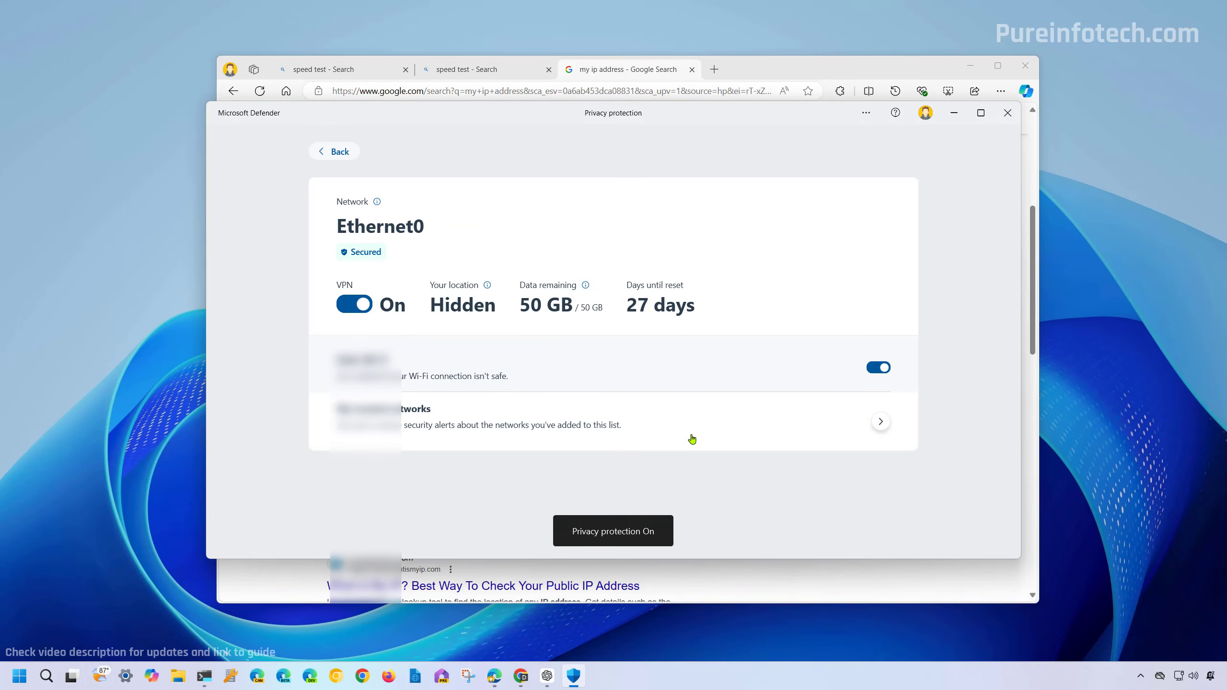
{"action": "left_click", "coordinate": [696, 58]}
{"action": "left_click", "coordinate": [714, 69]}
{"action": "type", "text": "go"}
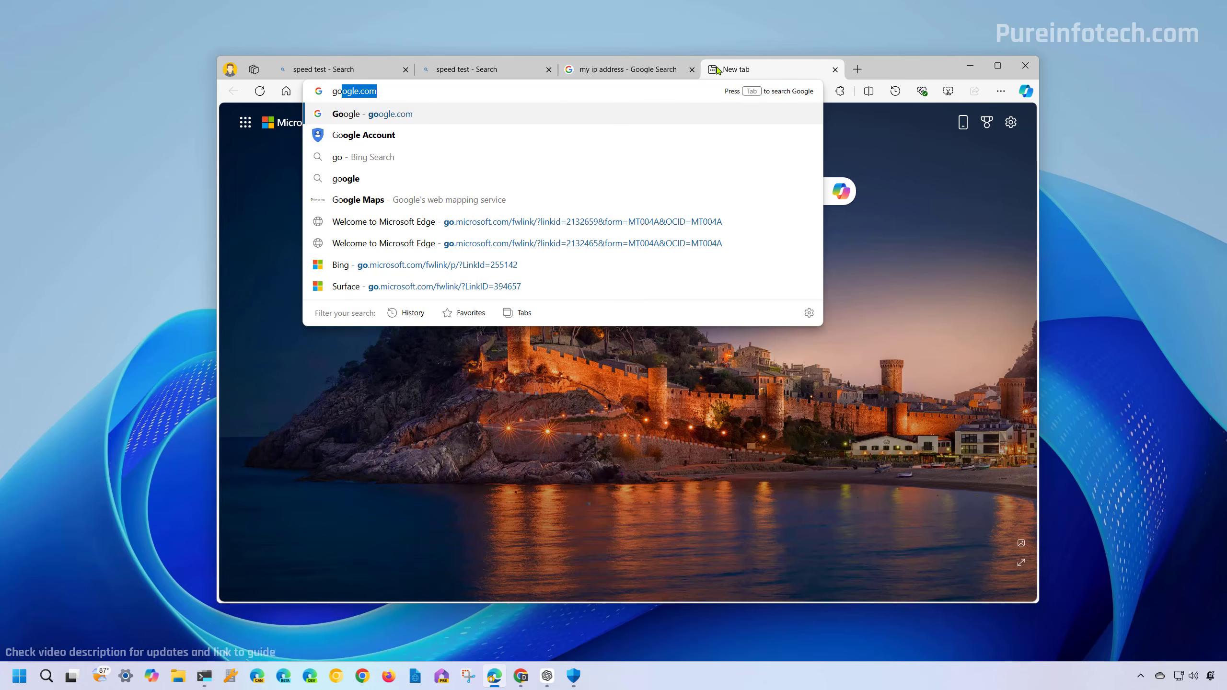
{"action": "key", "text": "Return"}
{"action": "left_click", "coordinate": [521, 330]}
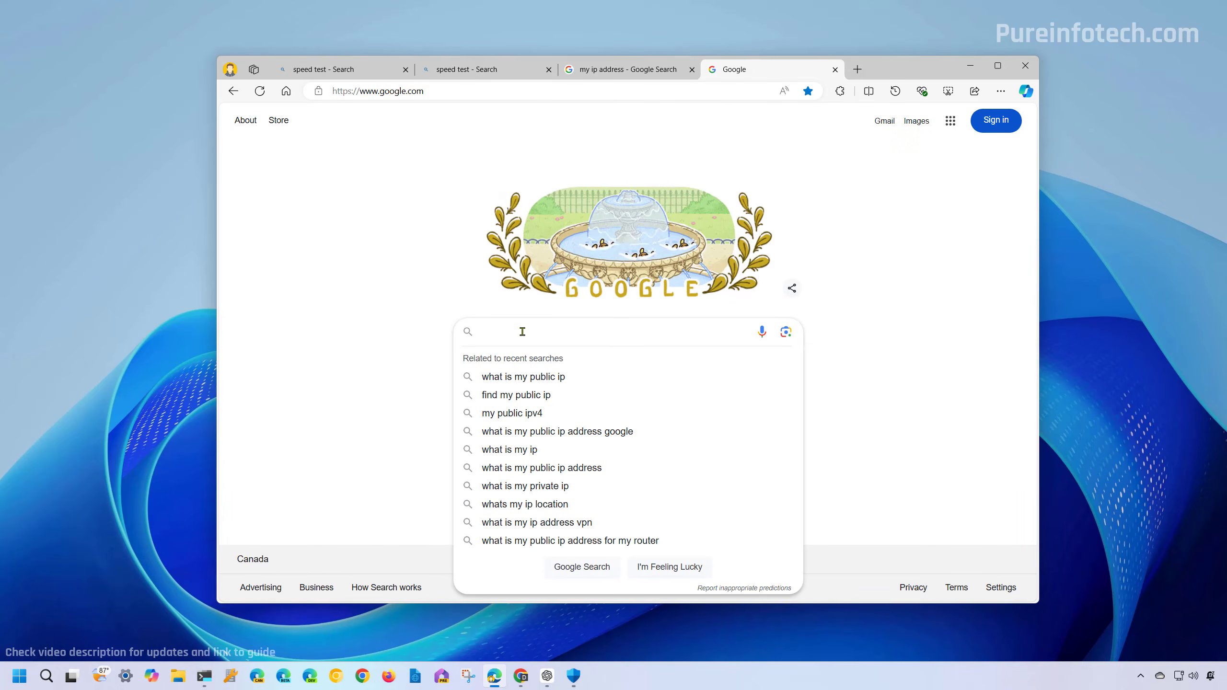
{"action": "type", "text": "my ip"}
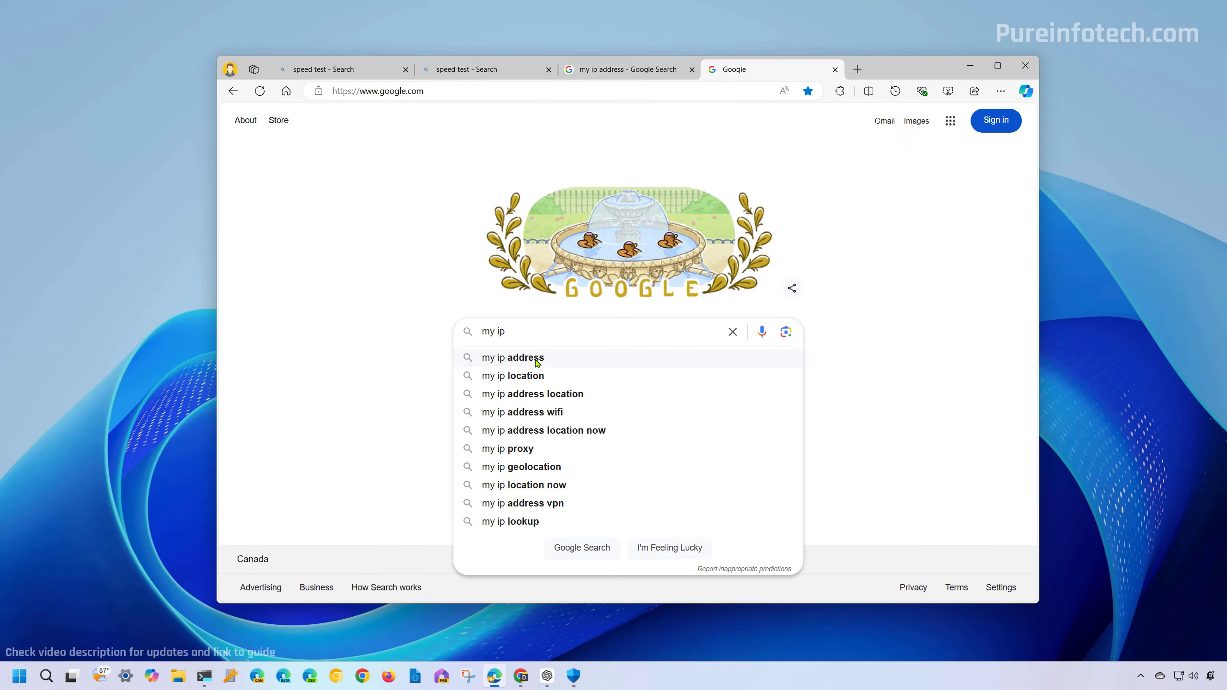
{"action": "left_click", "coordinate": [531, 357]}
{"action": "scroll", "coordinate": [430, 346], "scroll_direction": "down", "scroll_amount": 5}
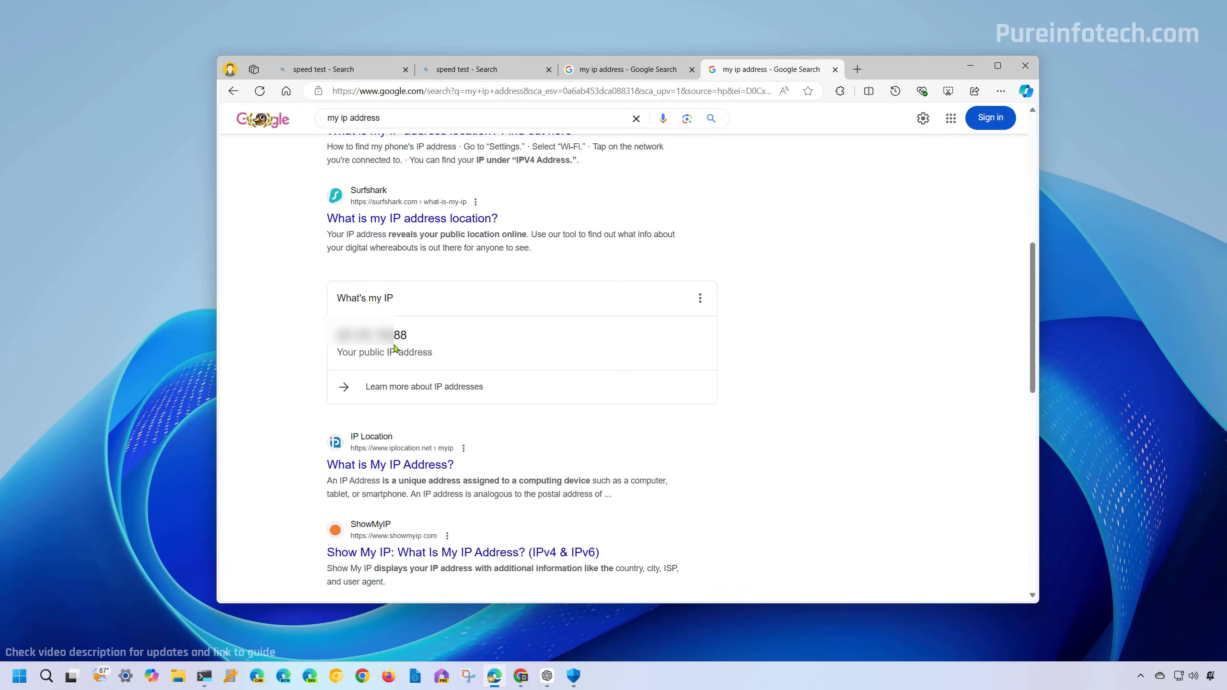
Switch to Google Chrome and search Google for "my ip address"
{"action": "left_click", "coordinate": [376, 675]}
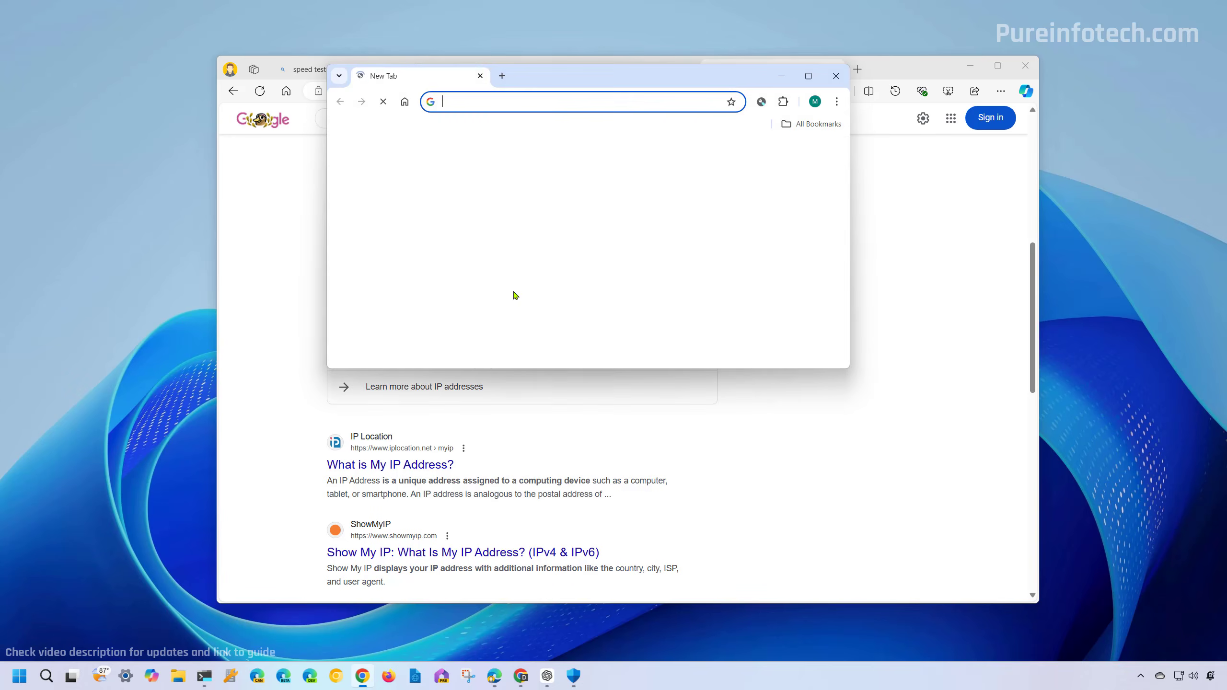
{"action": "left_click", "coordinate": [512, 311]}
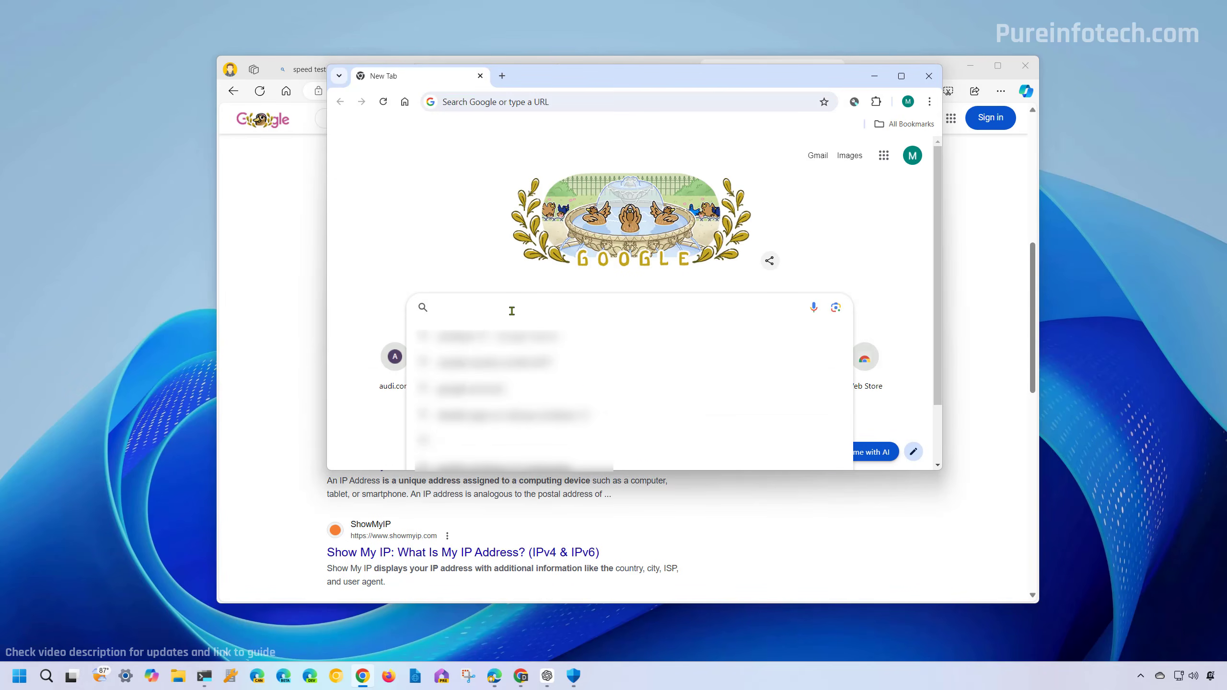
{"action": "type", "text": "my ip add"}
{"action": "key", "text": "Return"}
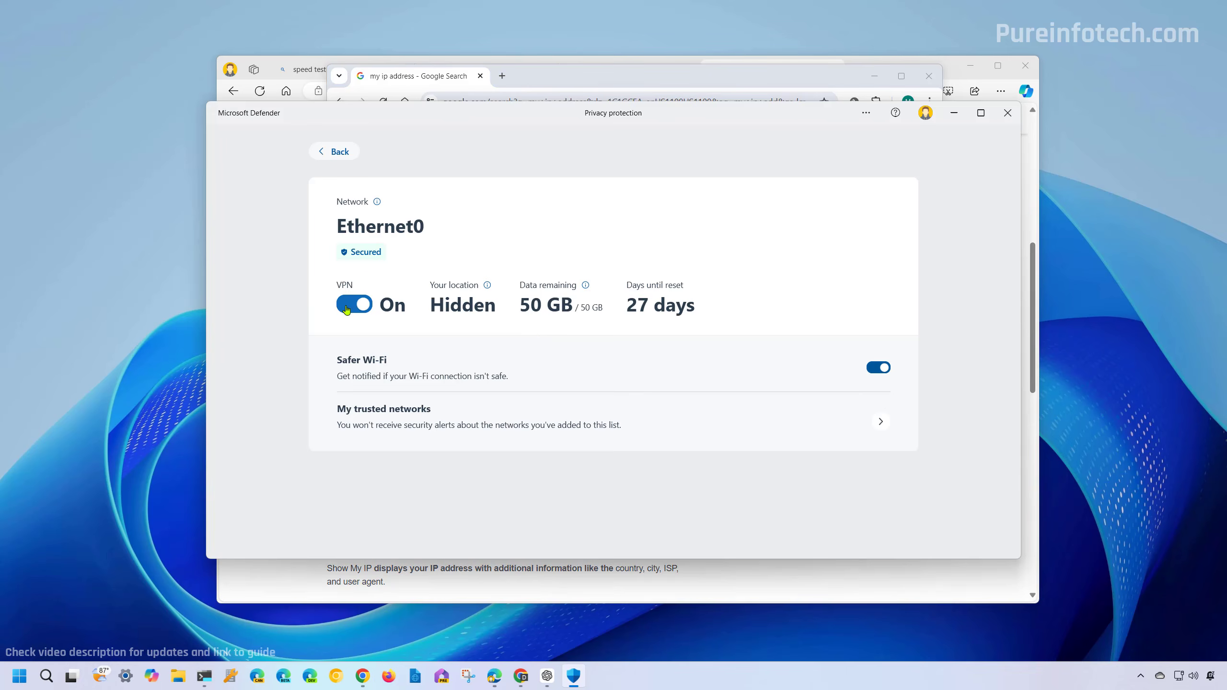
Turn off the VPN in Microsoft Defender and refresh the Chrome search results to recheck the public IP address
{"action": "left_click", "coordinate": [349, 304]}
{"action": "scroll", "coordinate": [724, 308], "scroll_direction": "down", "scroll_amount": 3}
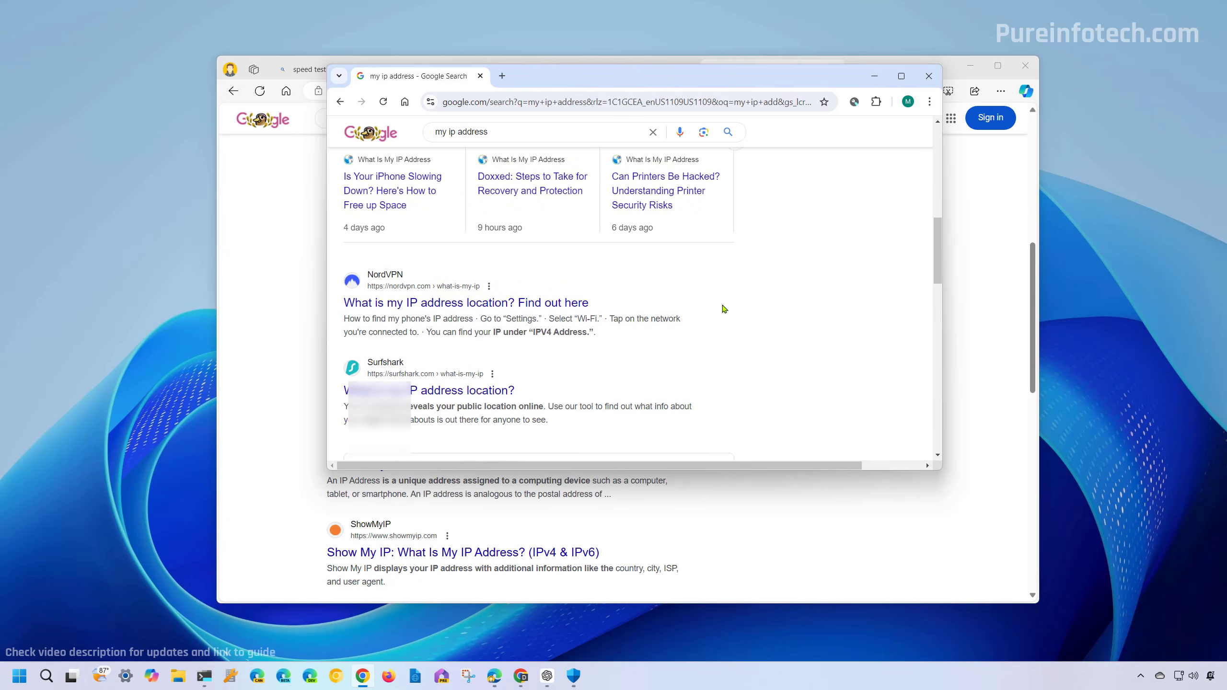
{"action": "key", "text": "F5"}
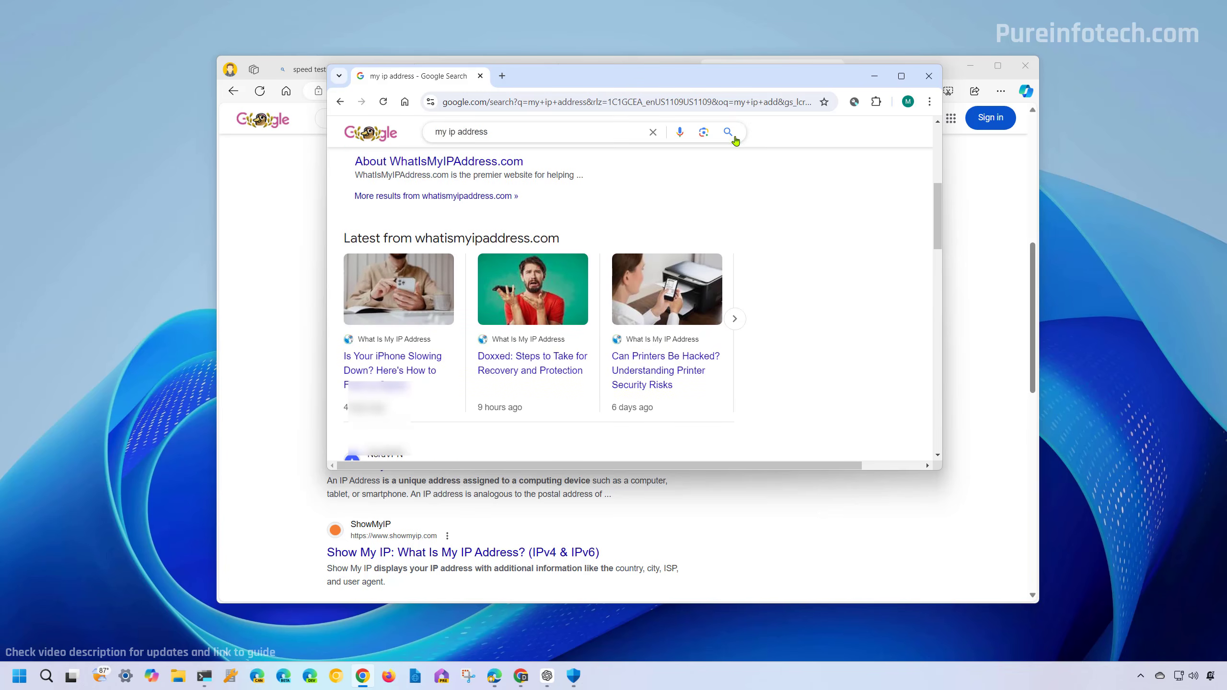
{"action": "scroll", "coordinate": [439, 372], "scroll_direction": "down", "scroll_amount": 5}
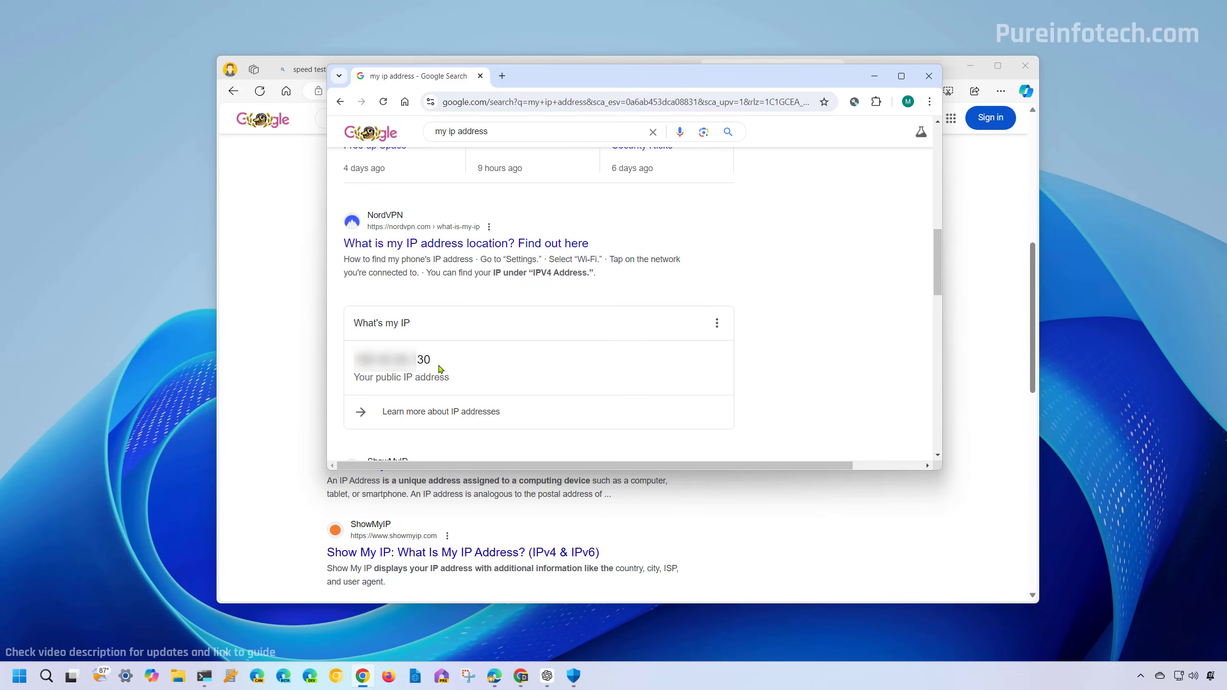